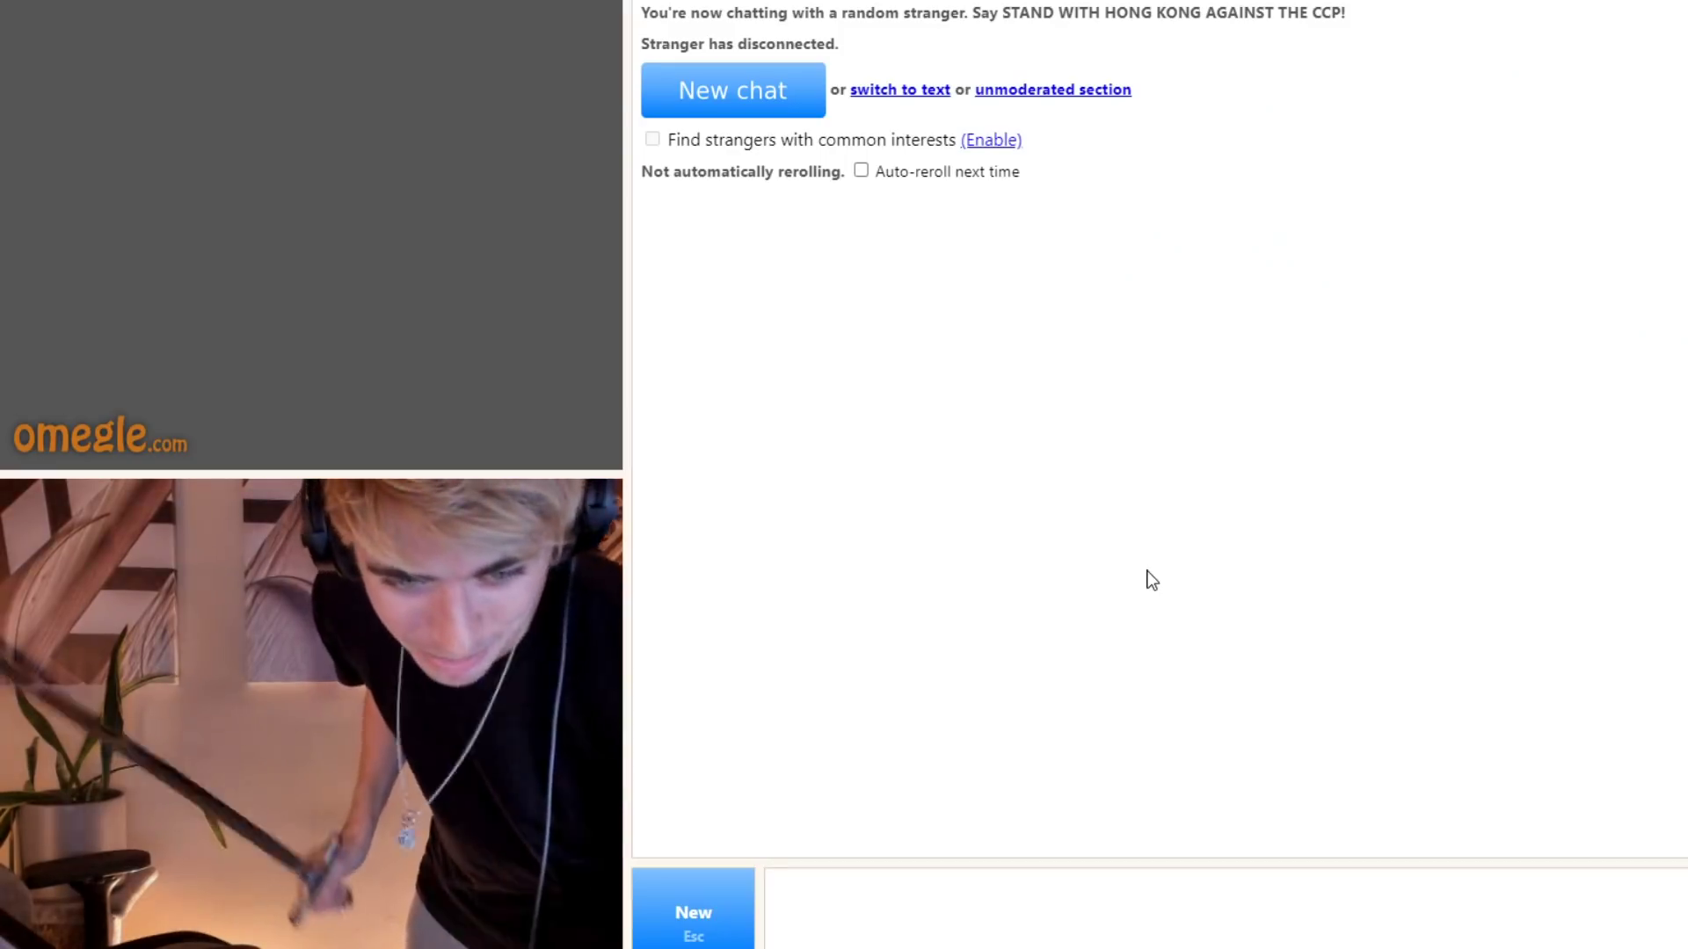
Start a new video chat with another random stranger after the disconnect
key(Escape)
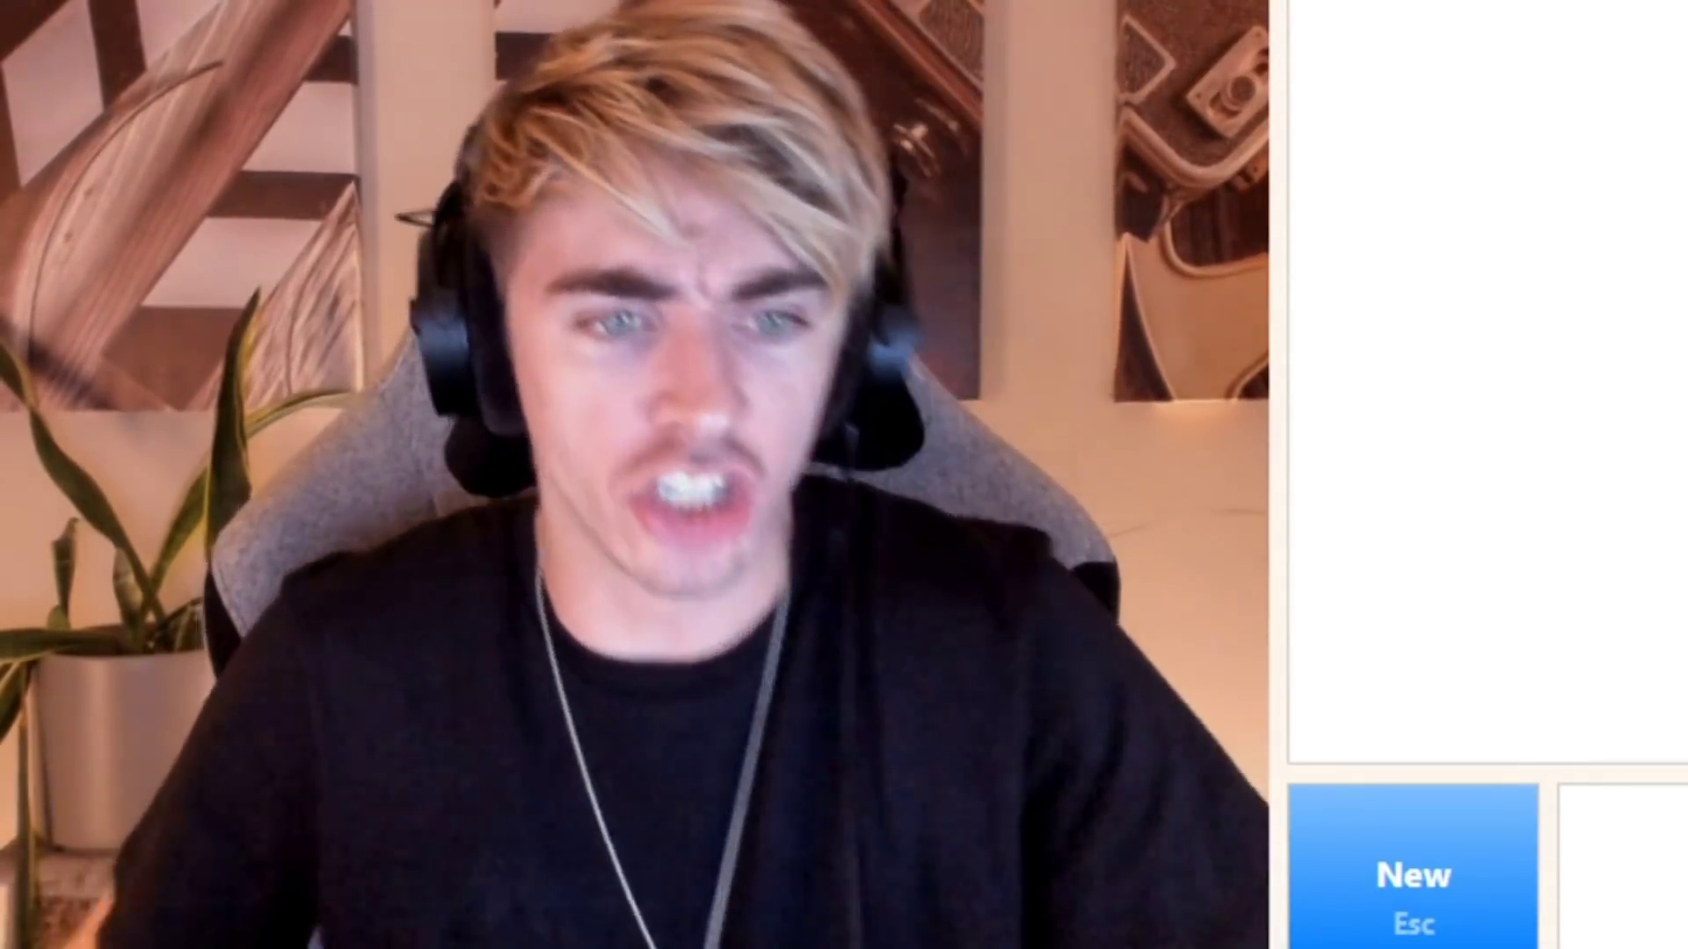
Connect to the next random stranger once 'Stranger has disconnected' appears
key(Escape)
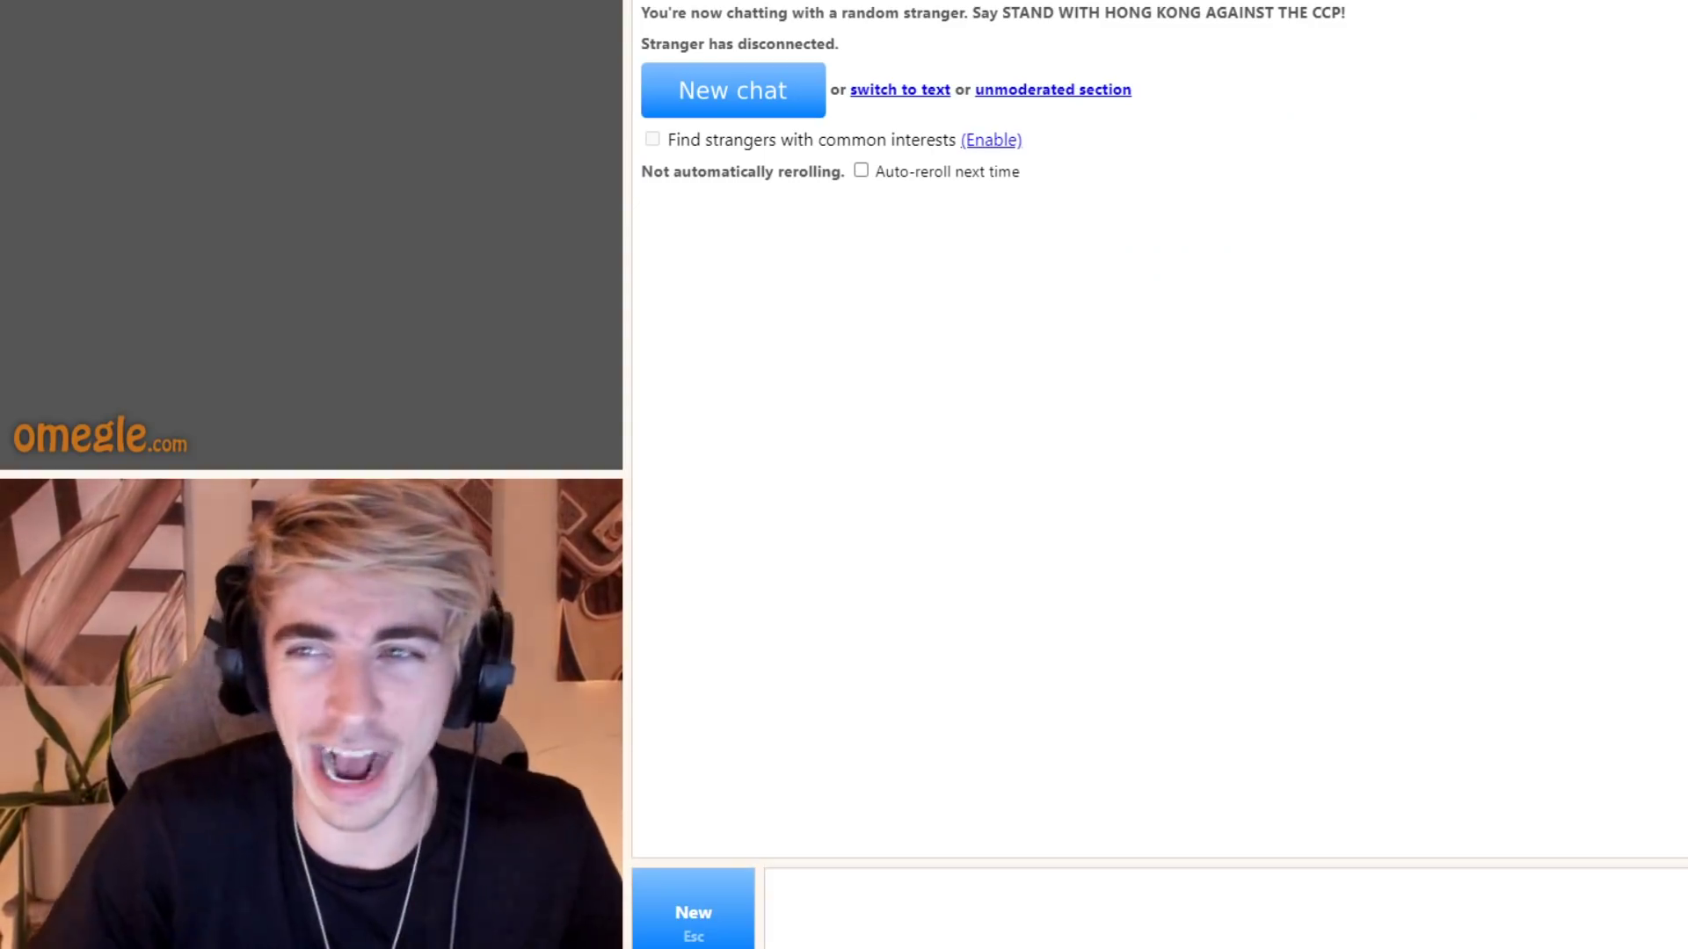
Begin the next Omegle video chat after the last stranger leaves
key(Escape)
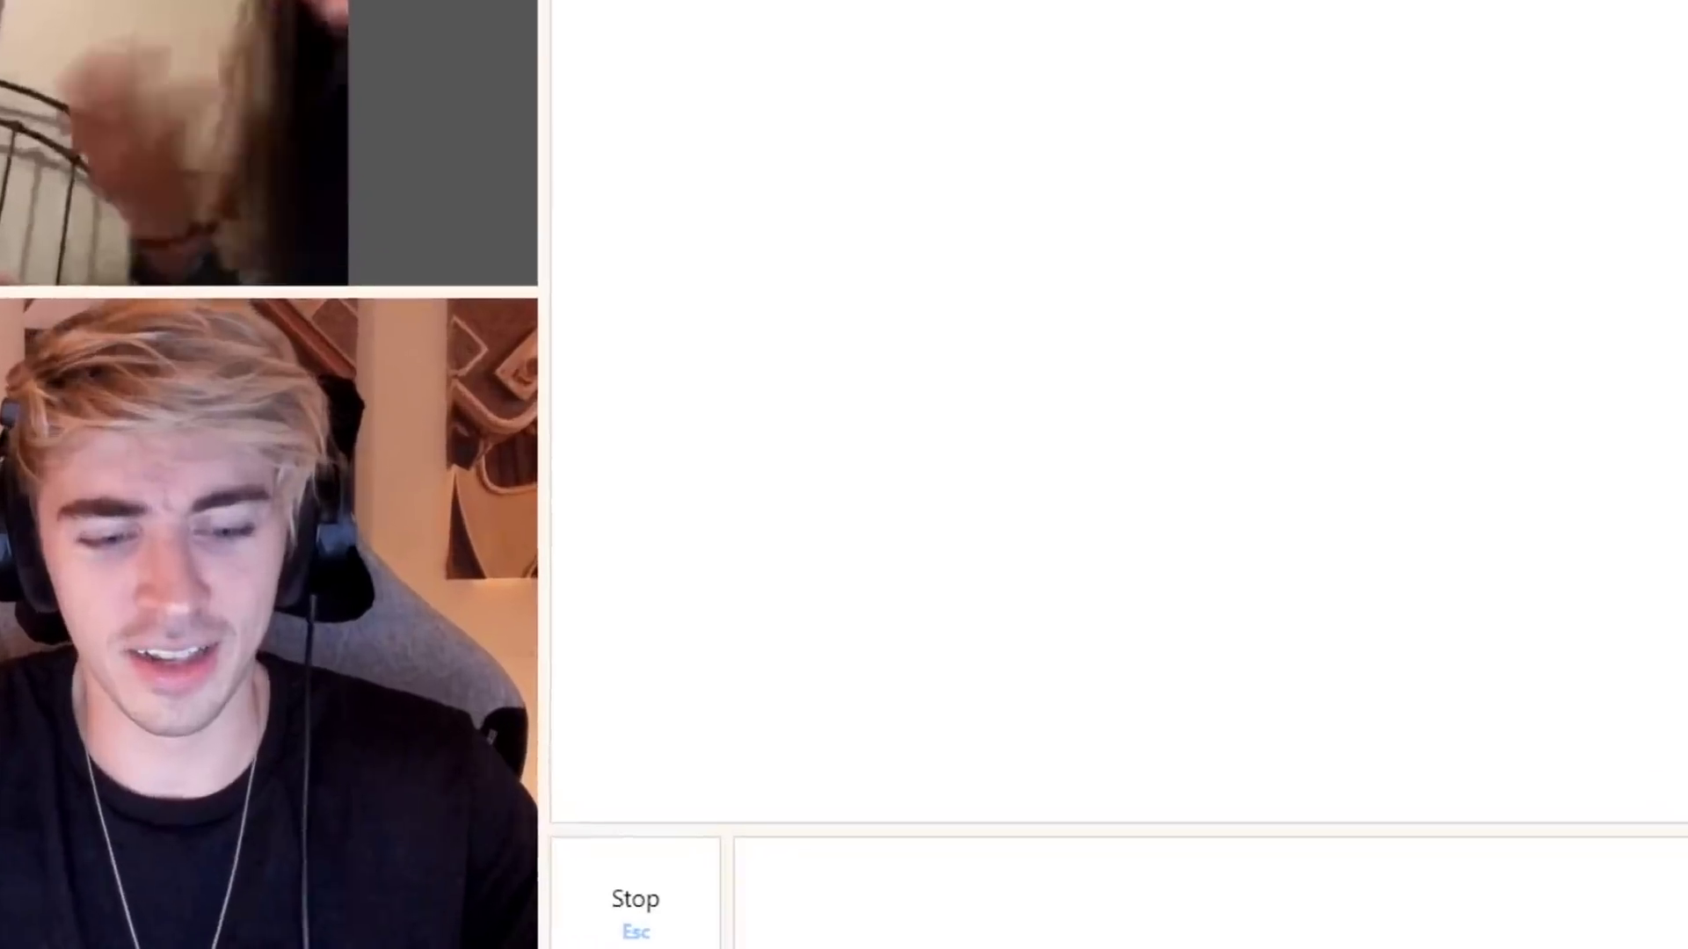
text(thats a shame)
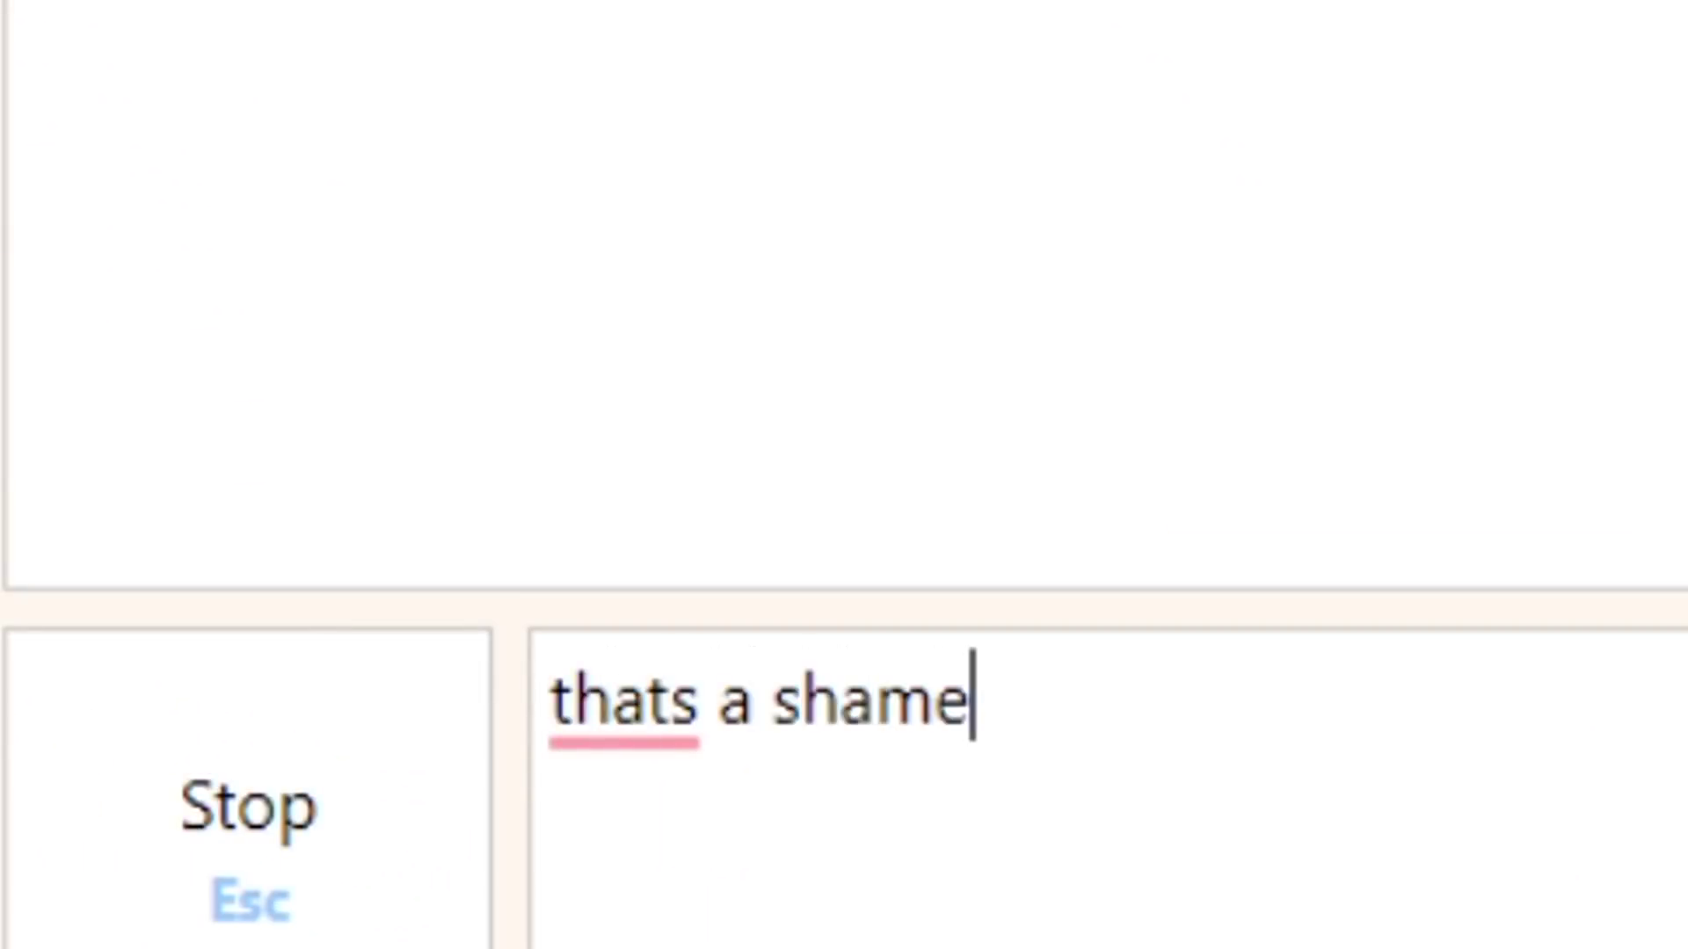
Send the replies 'thats a shame' and 'you should probably skip me then'
key(Return)
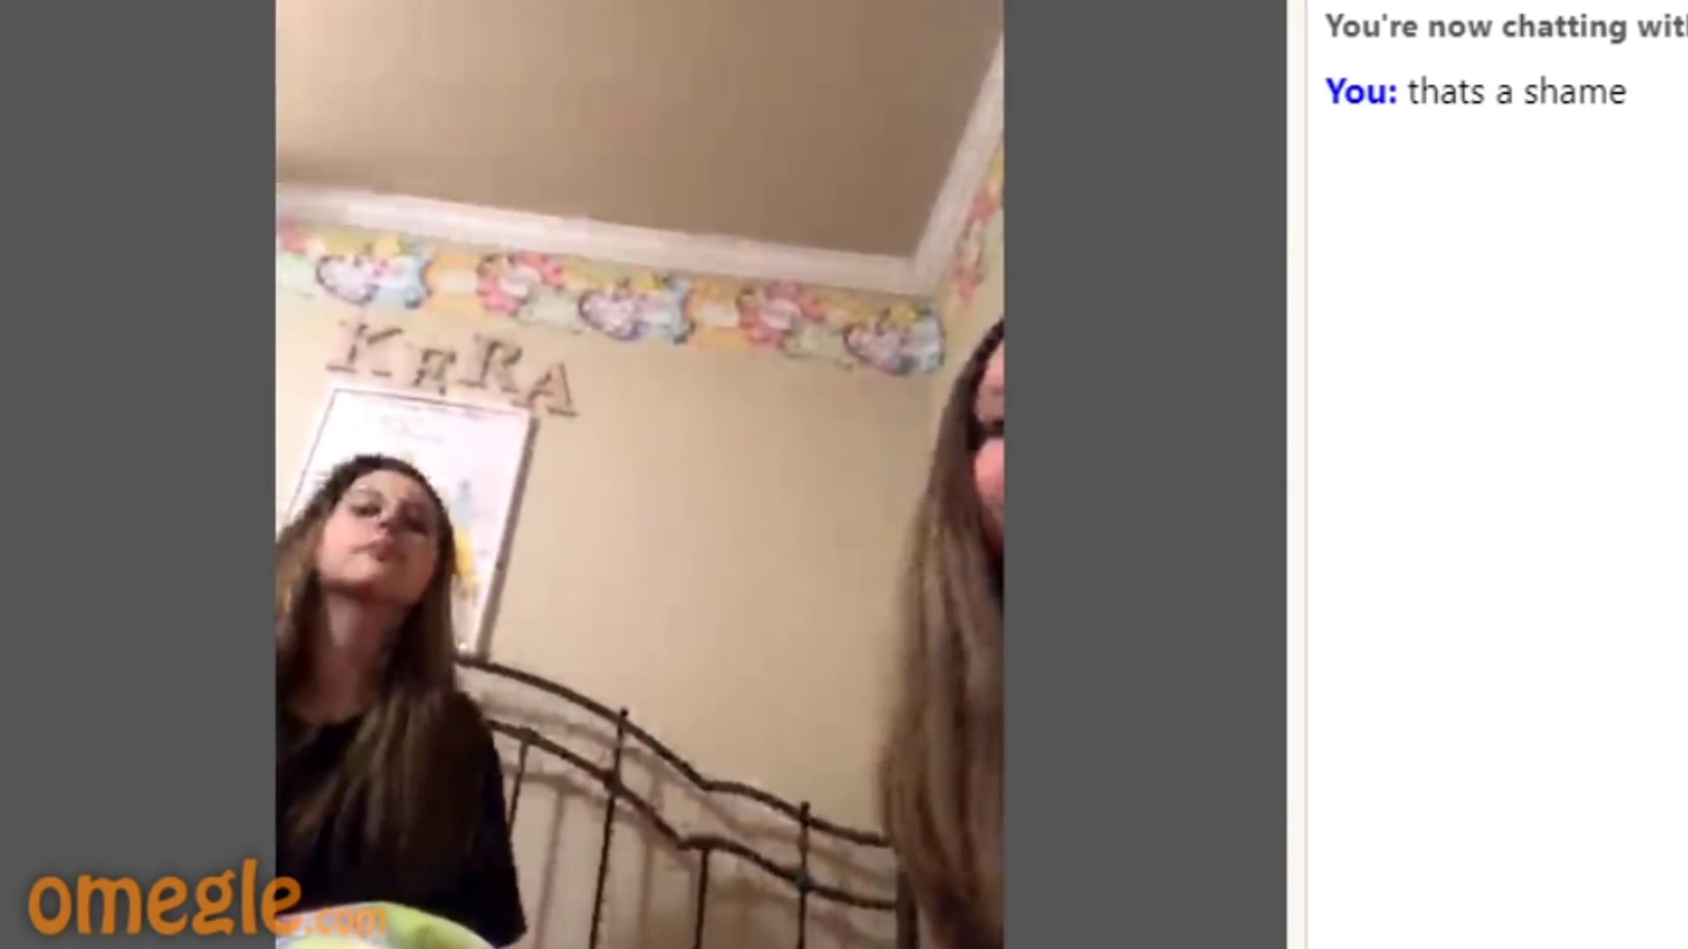
text(you should probably sk)
text(ip me then)
key(Return)
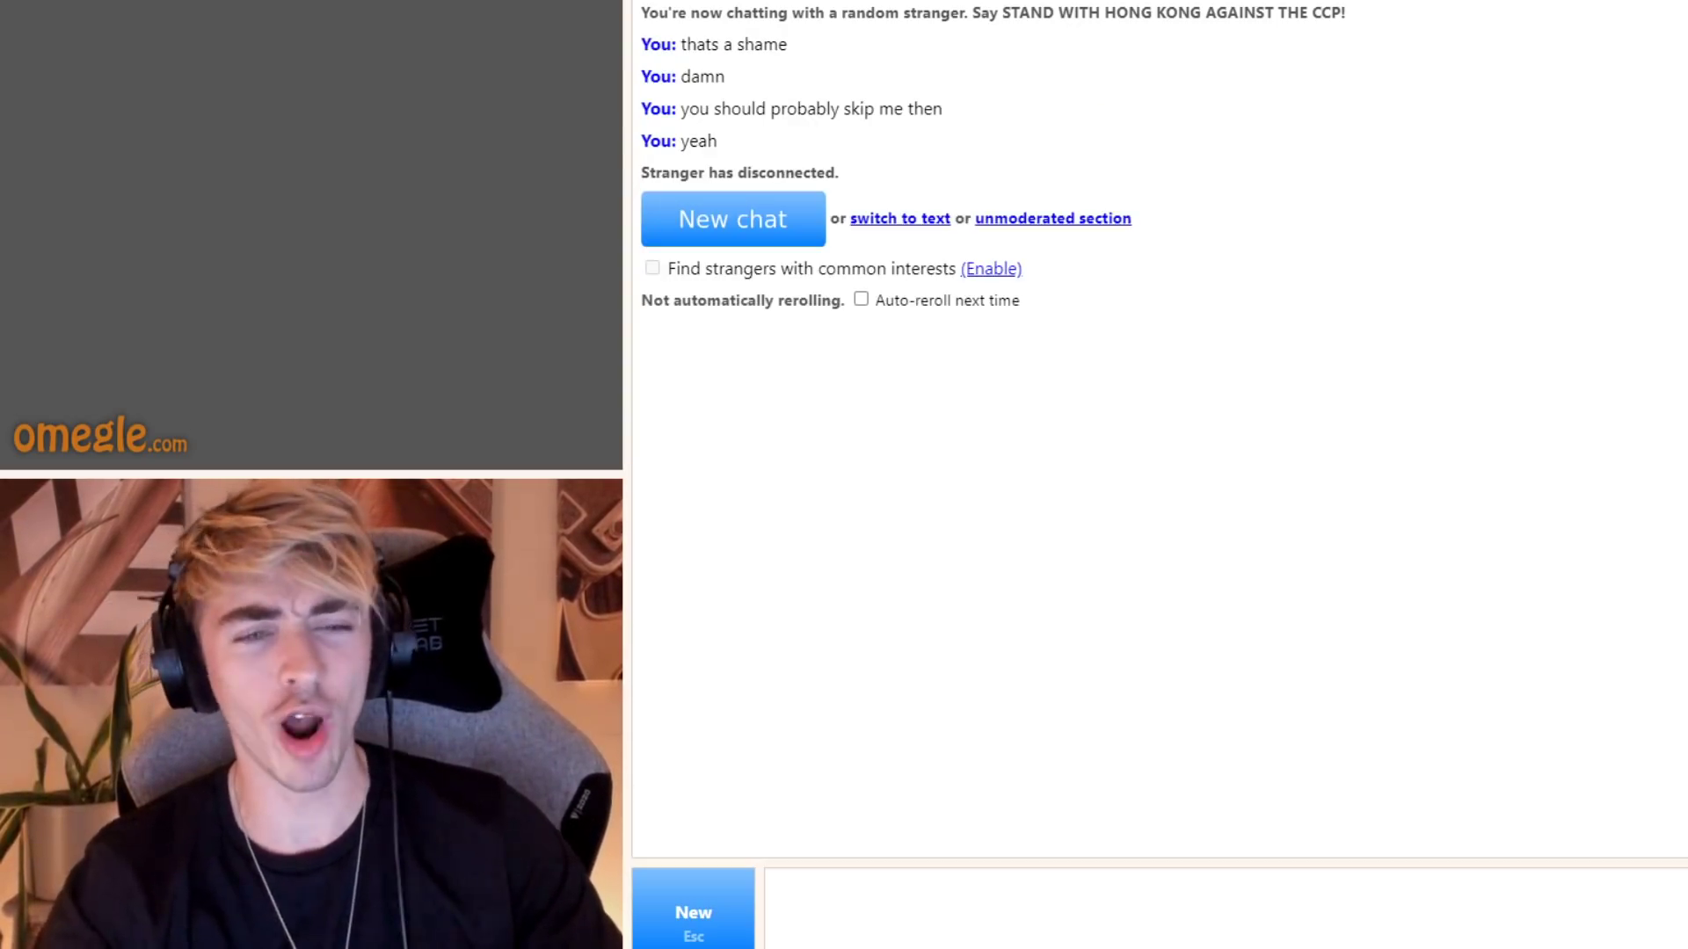
Start a fresh chat with another stranger and wait for them to disconnect
key(Escape)
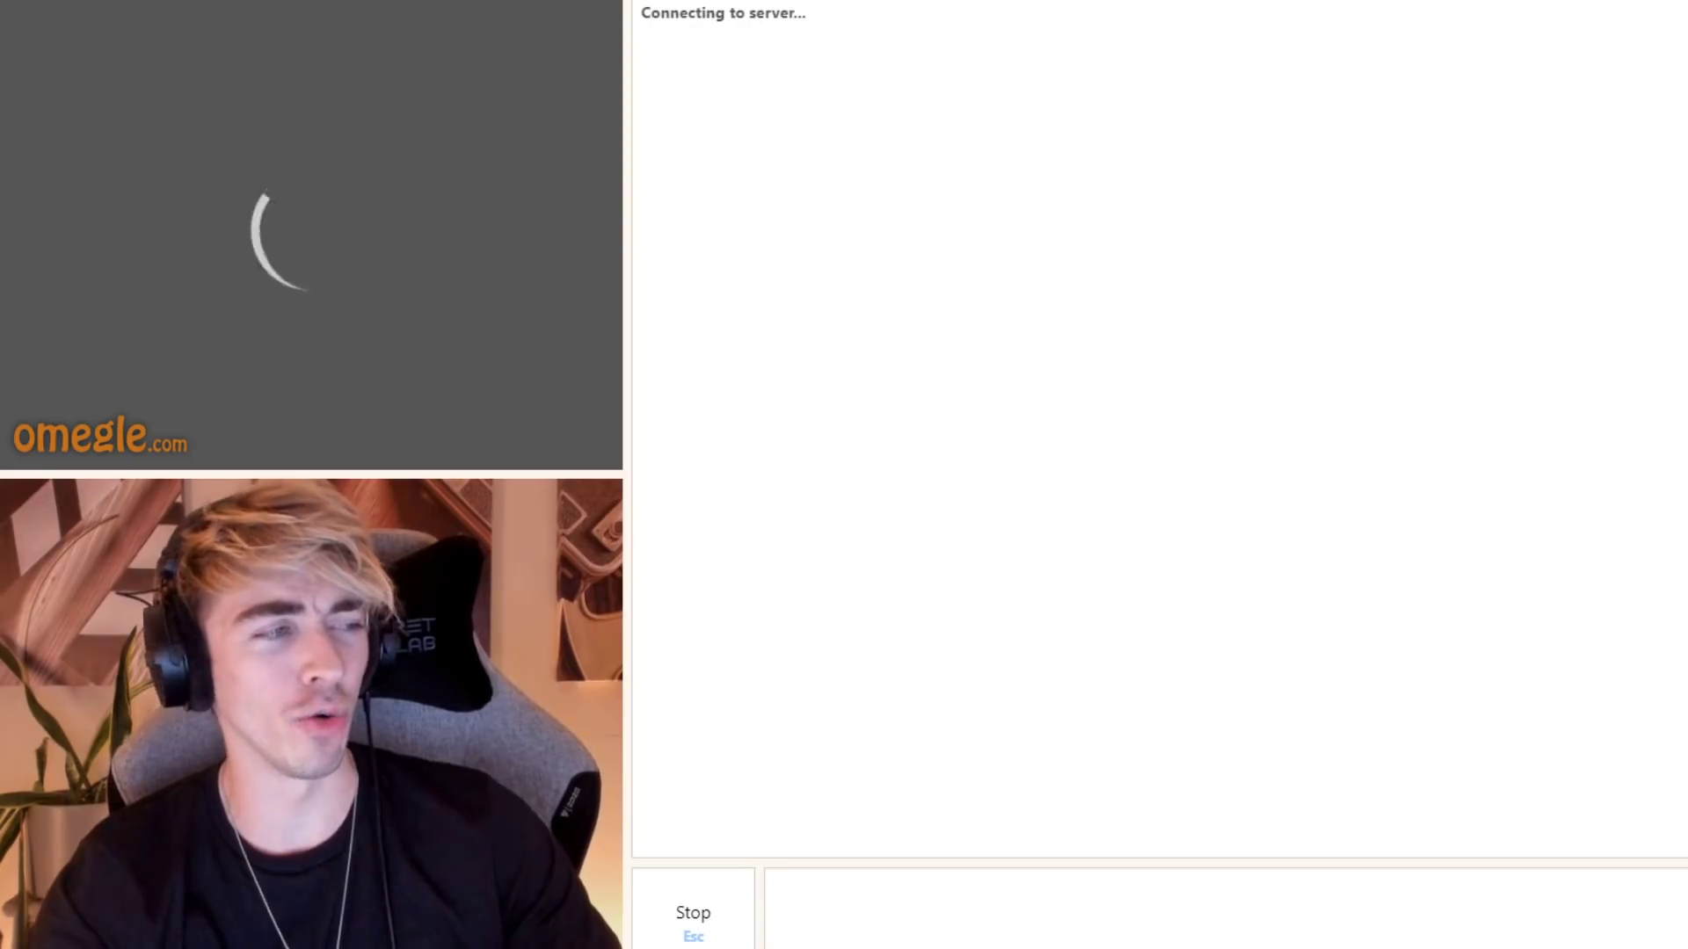